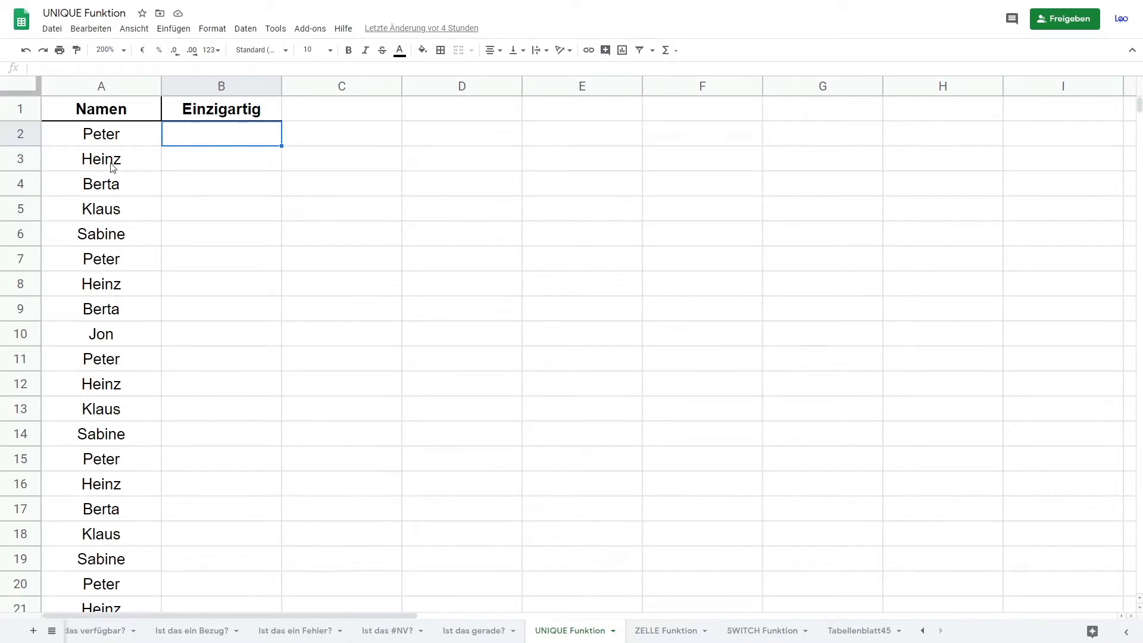
Enter =UNIQUE(A2:A) in B2 to list Peter, Heinz, Berta, Klaus, Sabine and Jon once each.
scroll(141, 171, "down", 1)
scroll(131, 208, "down", 5)
scroll(113, 280, "down", 3)
scroll(107, 275, "up", 2)
scroll(105, 275, "down", 1)
scroll(111, 271, "up", 3)
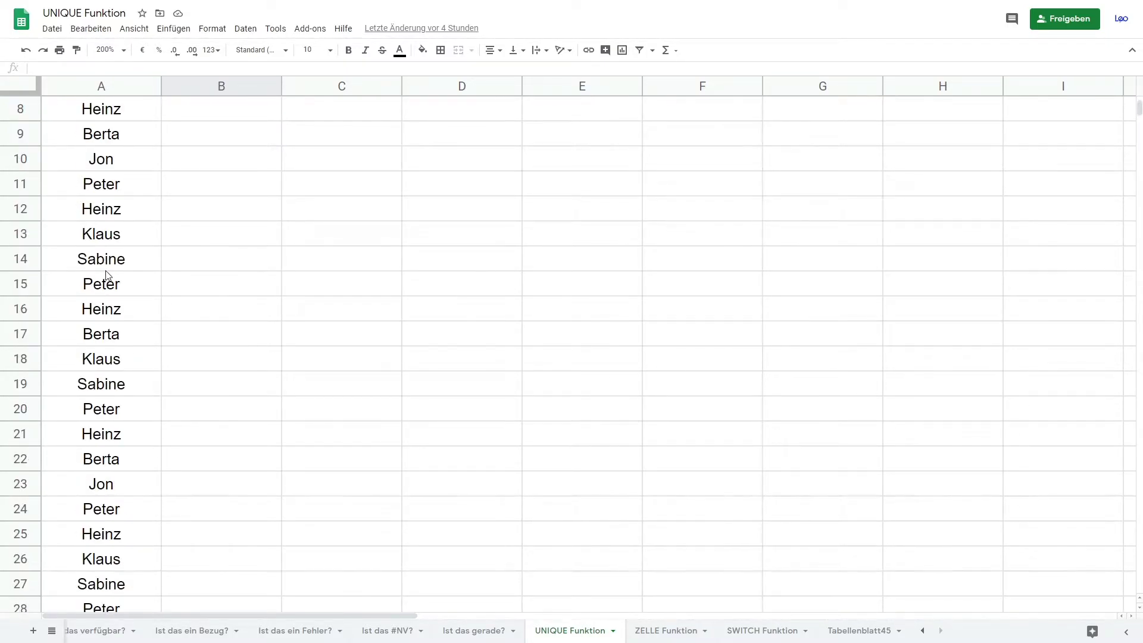
scroll(117, 265, "up", 3)
scroll(142, 250, "down", 3)
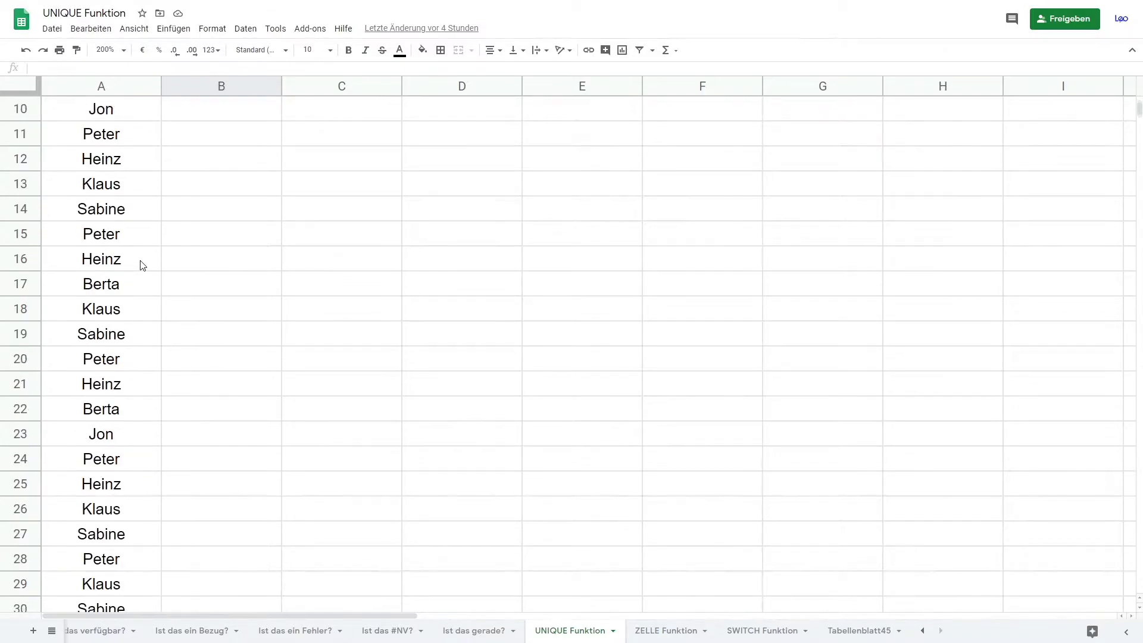
scroll(140, 261, "up", 3)
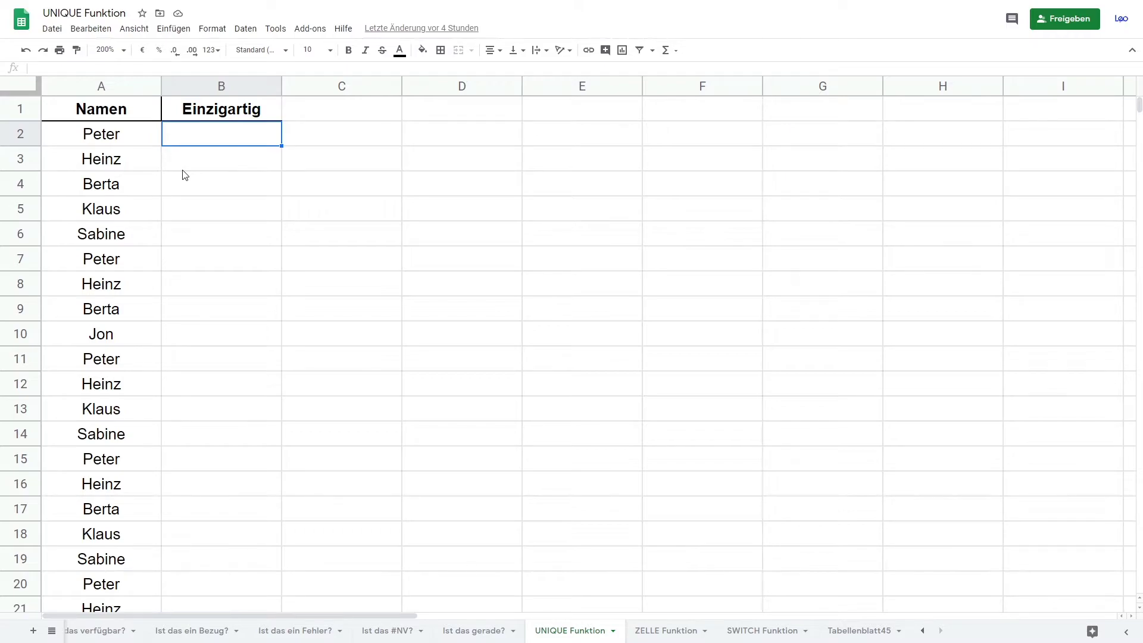
type("=UNIQUE")
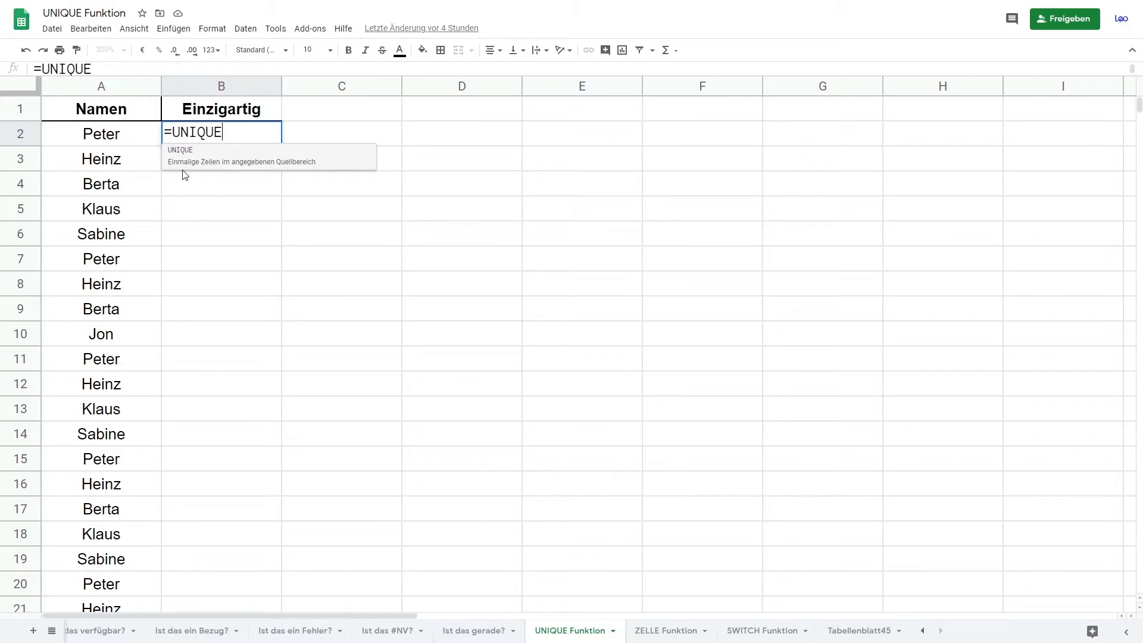
type("(")
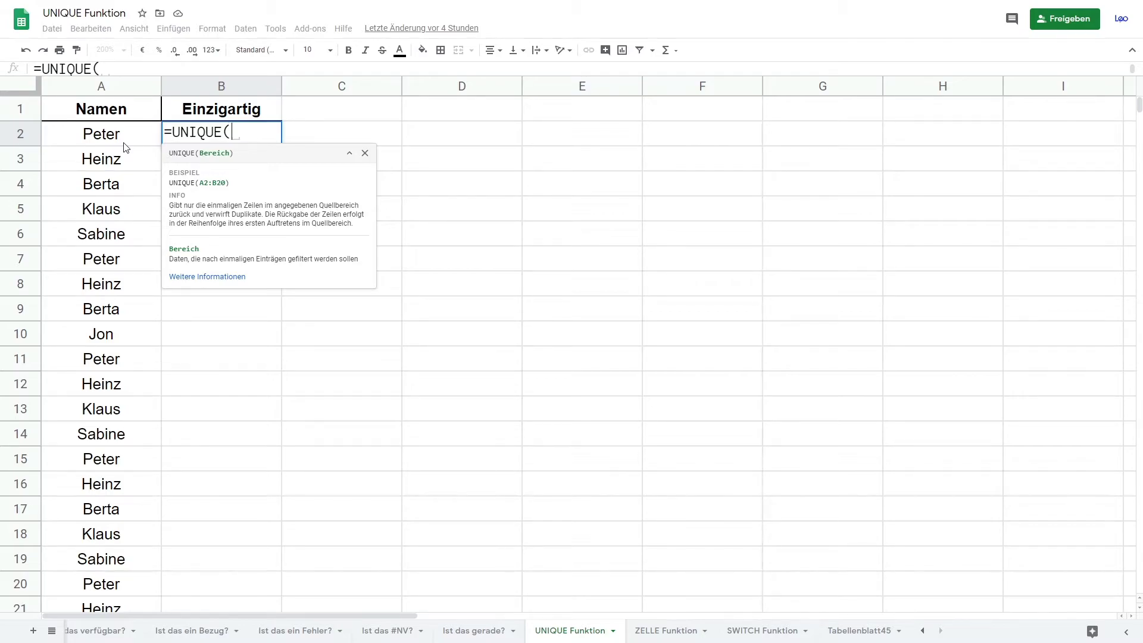
type("A")
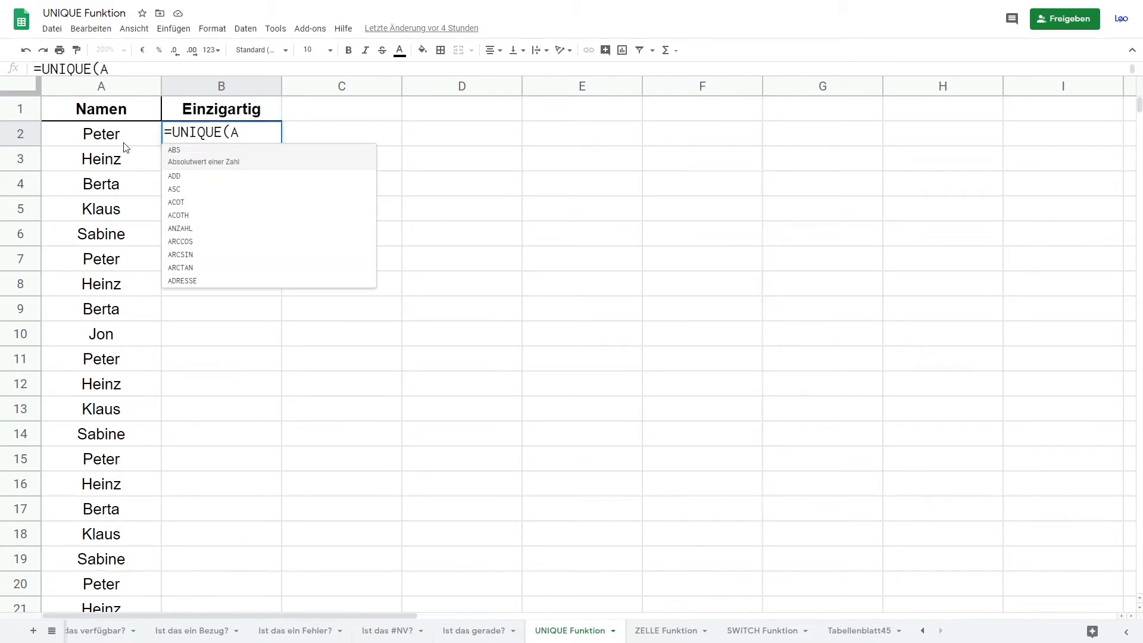
type("2")
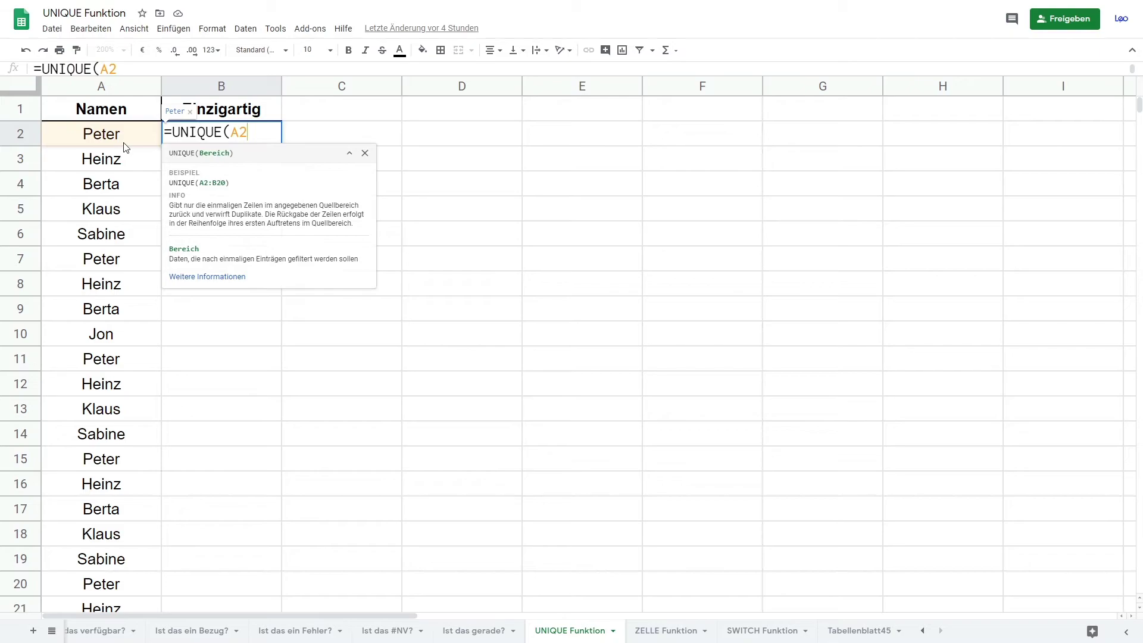
type(":A)")
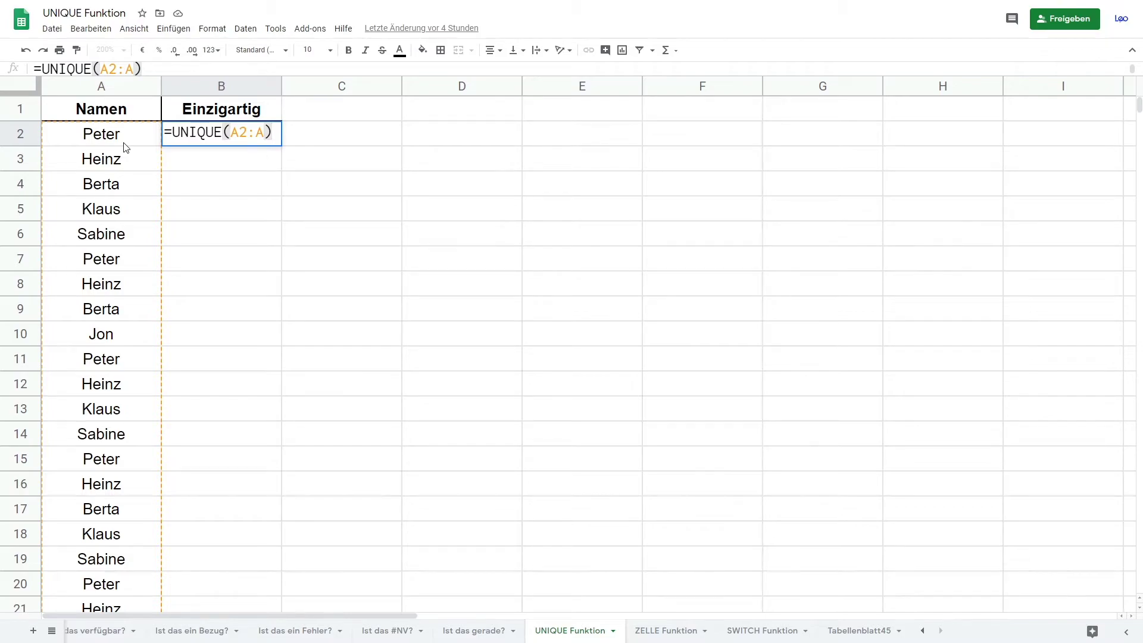
key("Return")
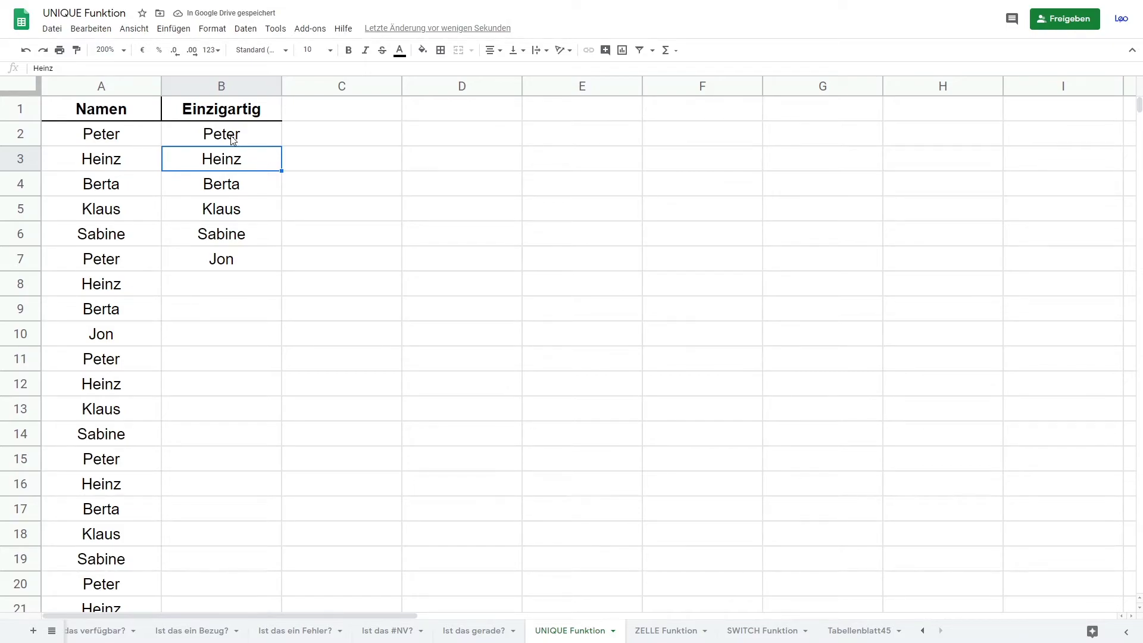
left_click_drag(241, 135, 238, 262)
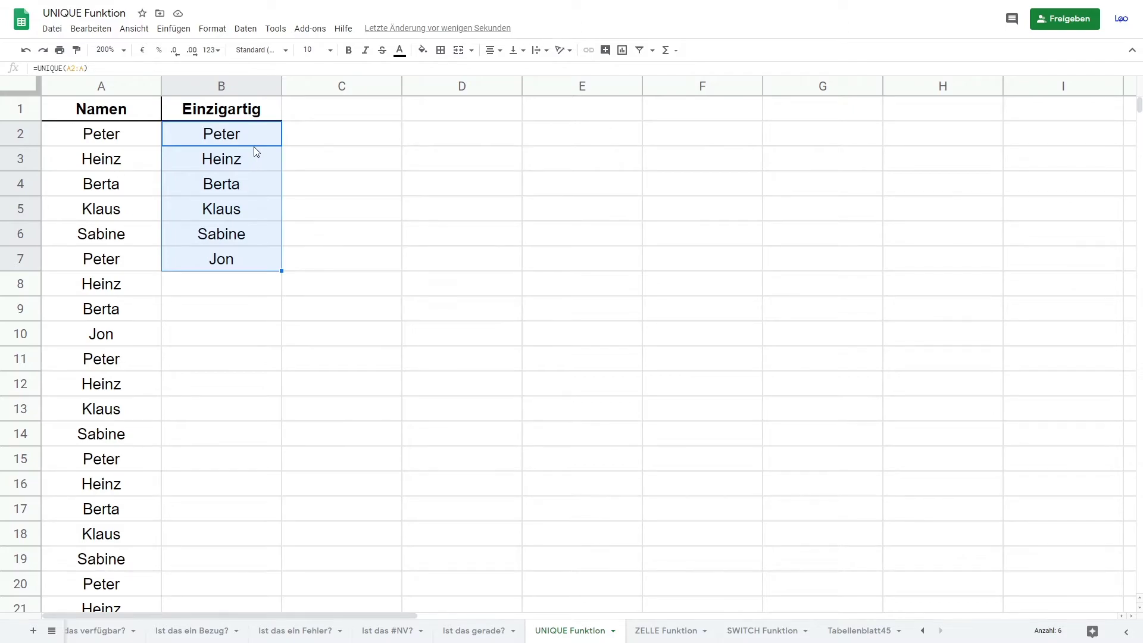
left_click(246, 294)
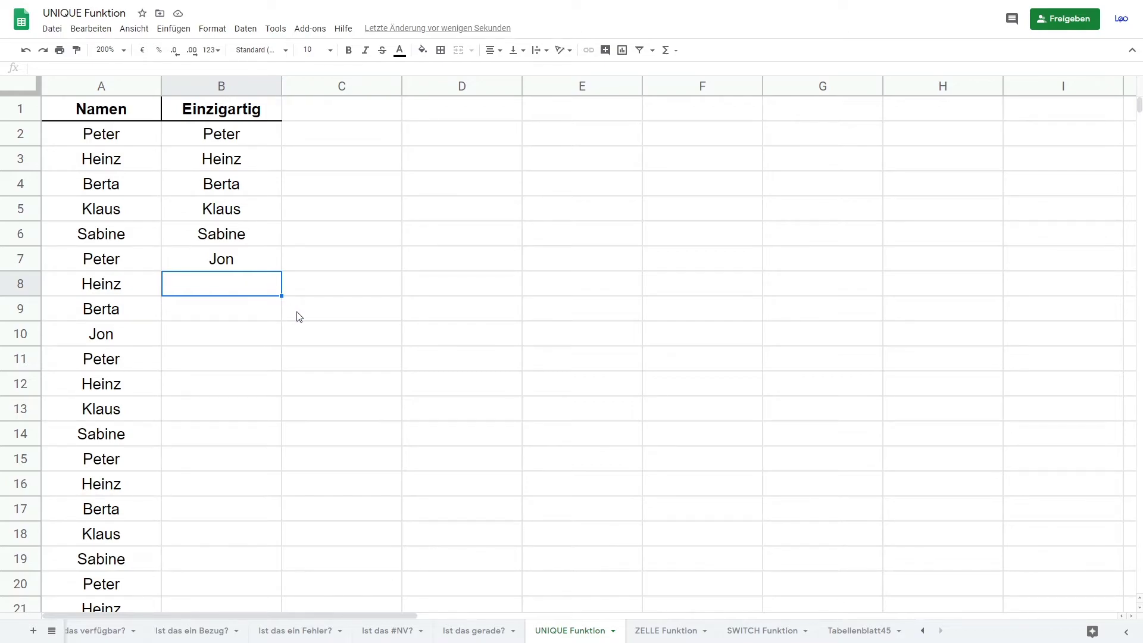
left_click(260, 140)
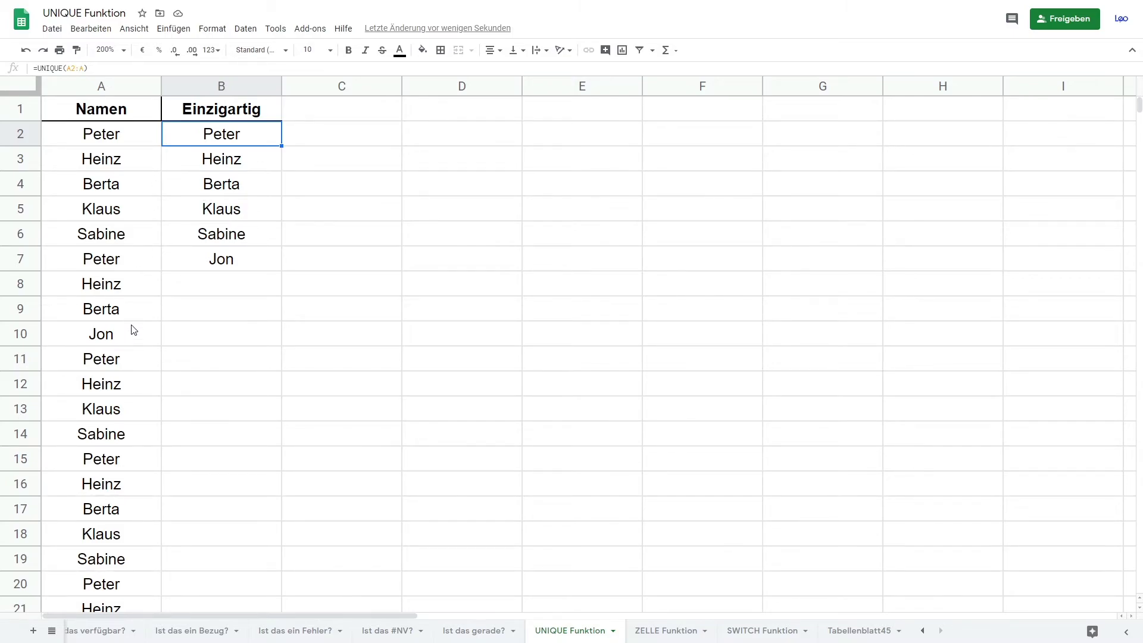
Rename Heinz in A8 to Heins and check that Heins now appears in the unique list.
left_click(129, 305)
double_click(132, 288)
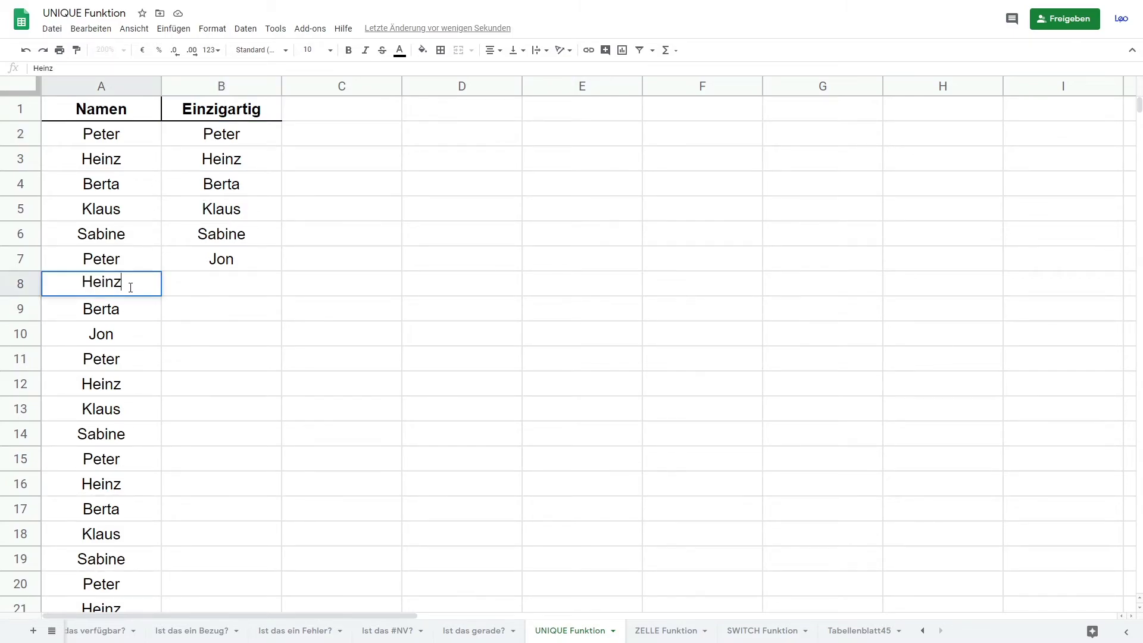
key("BackSpace")
type("s")
key("Return")
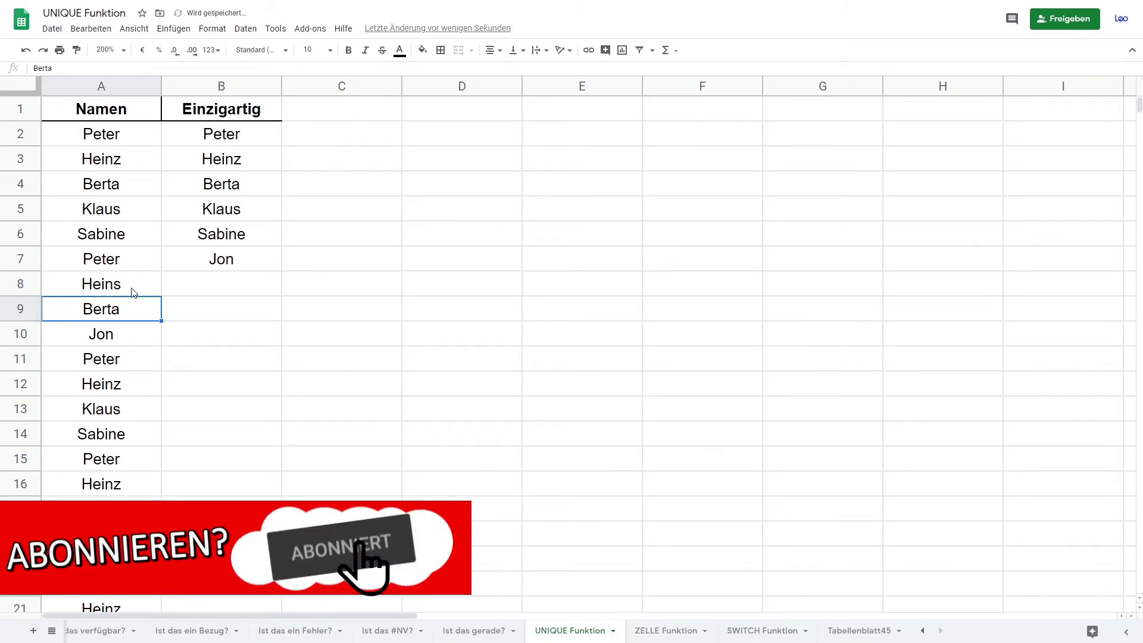
left_click(232, 264)
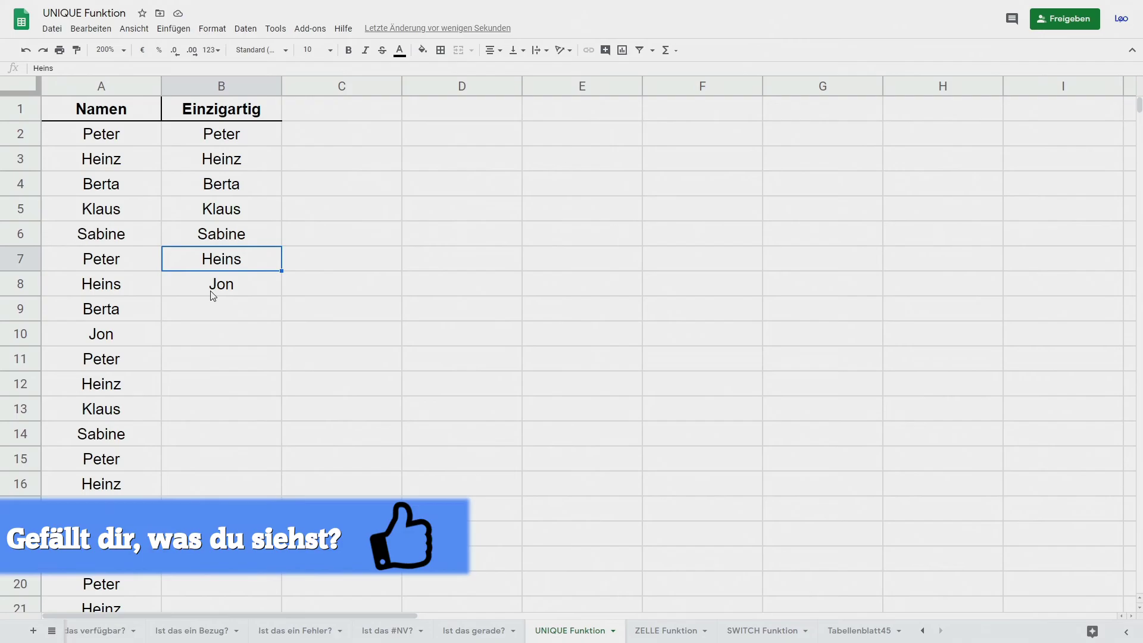
left_click(204, 316)
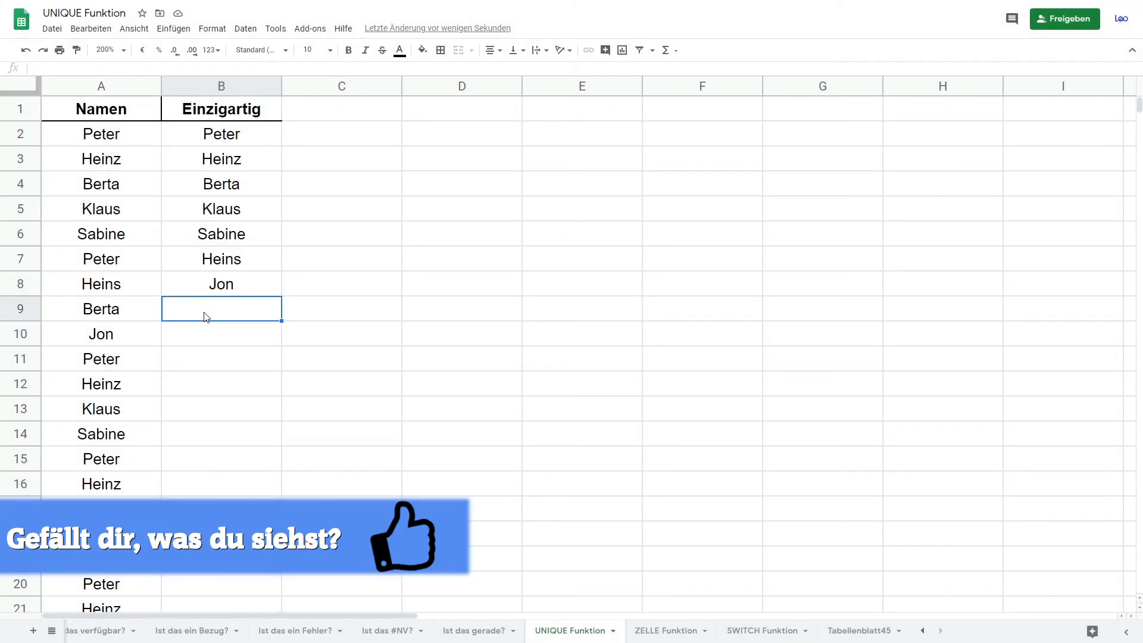